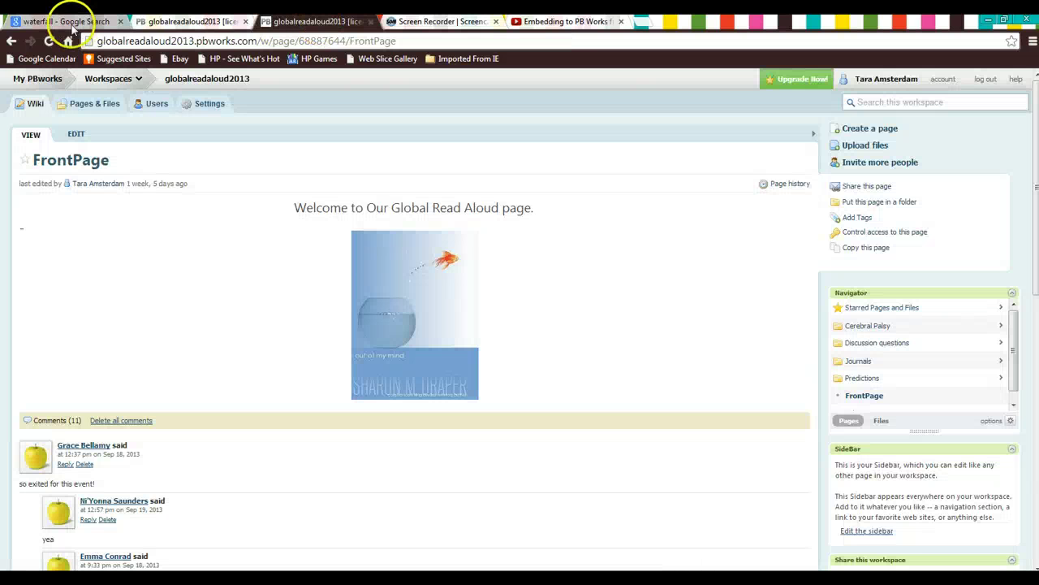
Close the 'waterfall - Google Search' and 'Embedding to PB Works' tabs, leaving the wiki FrontPage
left_click(120, 21)
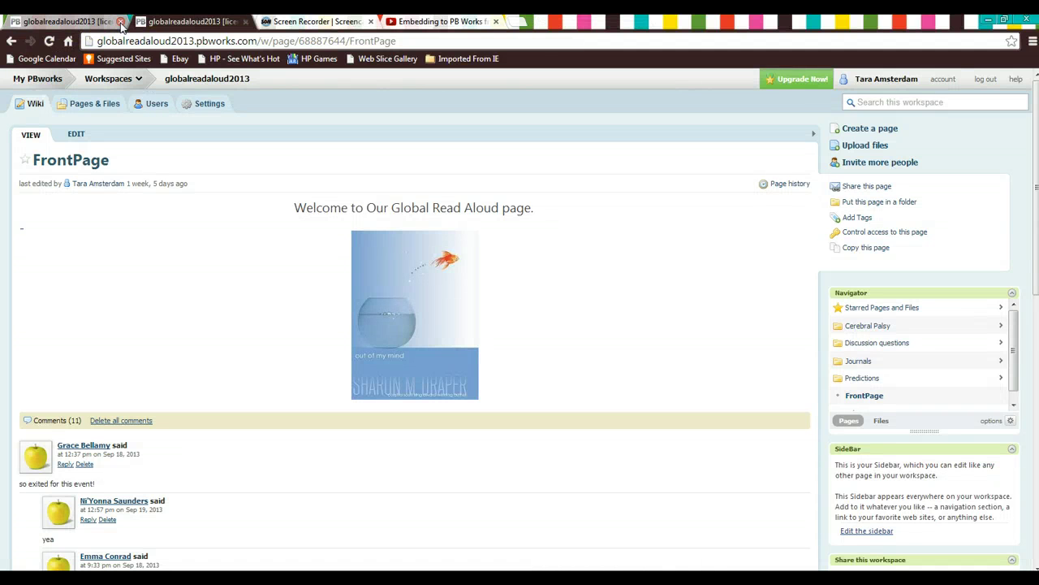
left_click(495, 22)
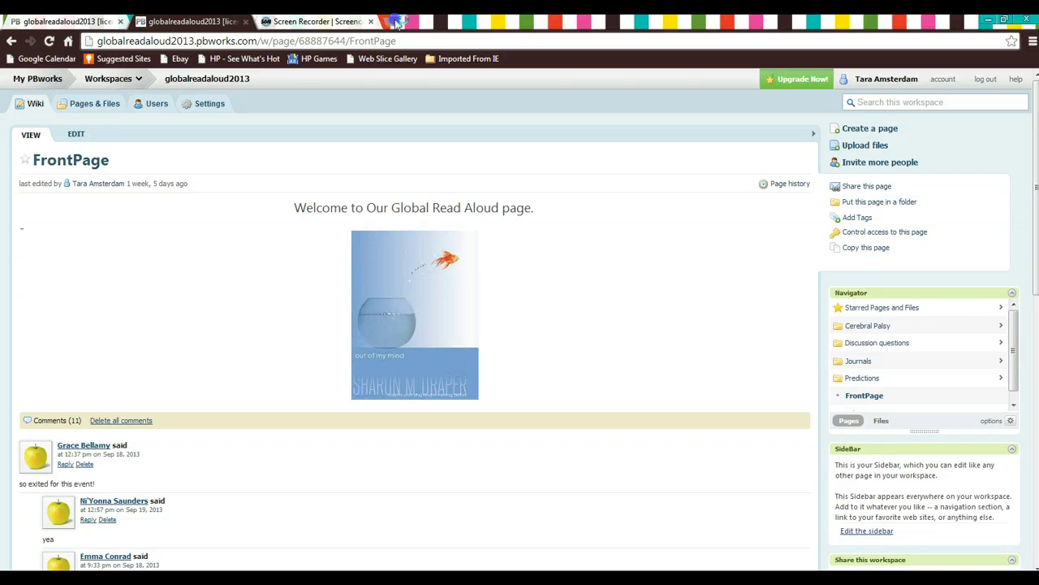
In a new tab, go to google.com, switch to Images, and enter 'waterfall' in the search box
left_click(396, 24)
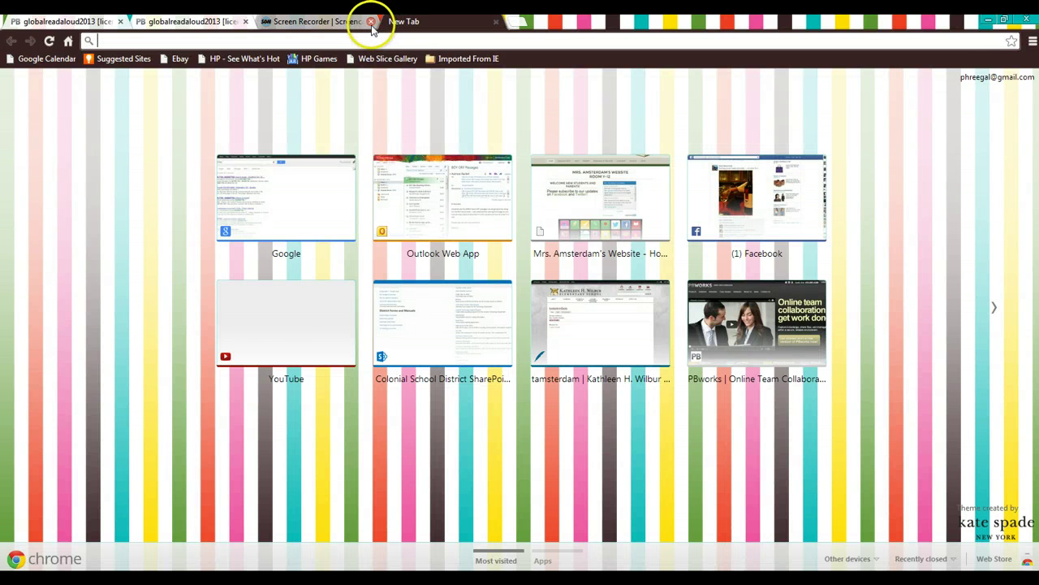
type("google.com")
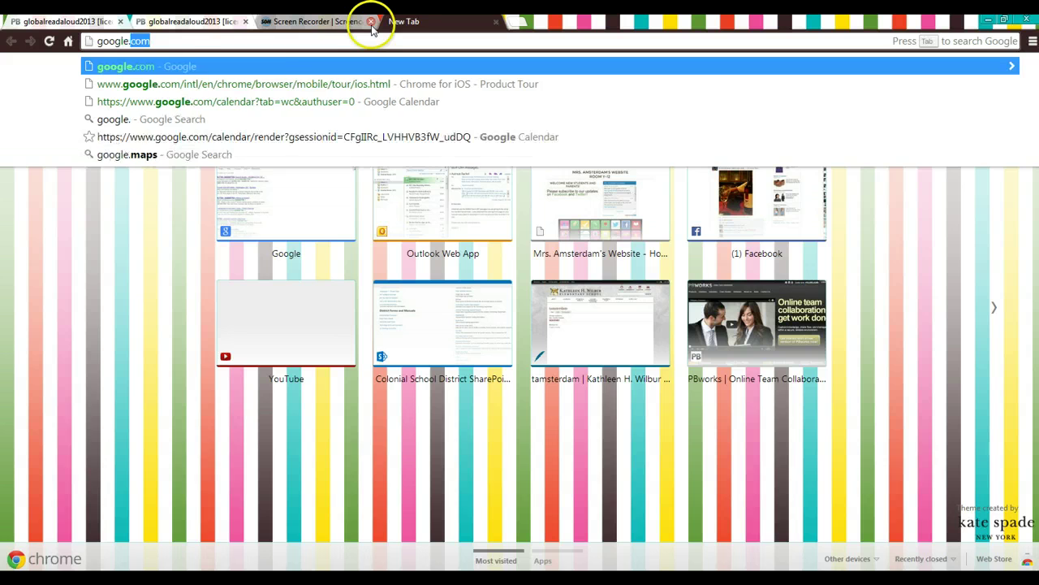
key("Return")
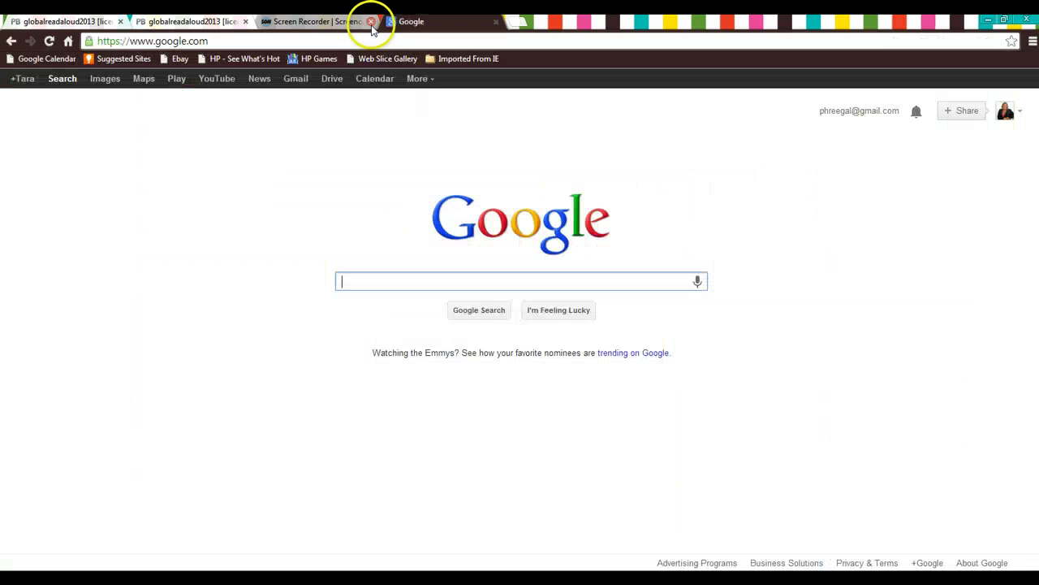
left_click(104, 84)
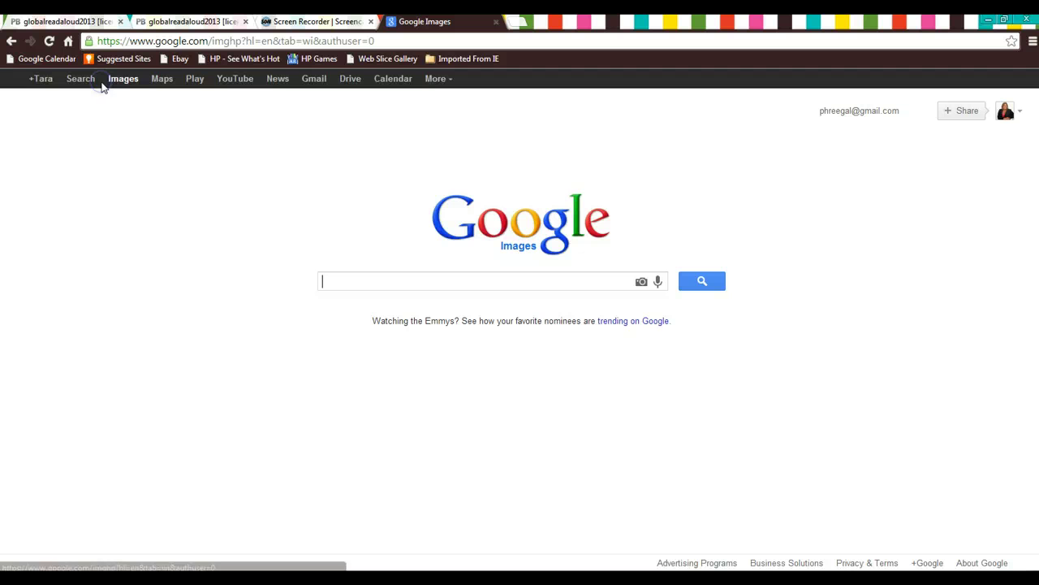
left_click(193, 81)
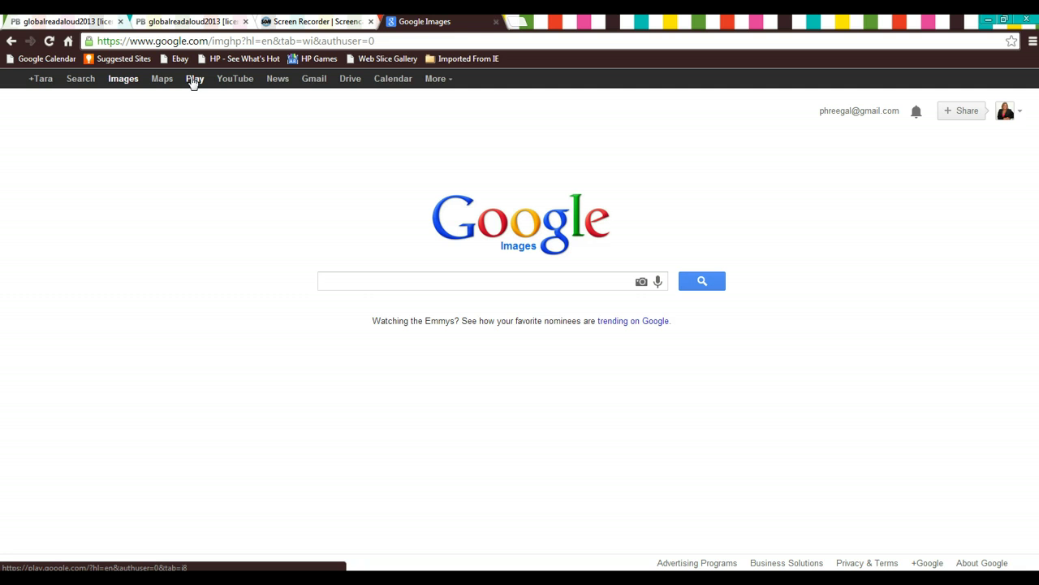
type("waterfl")
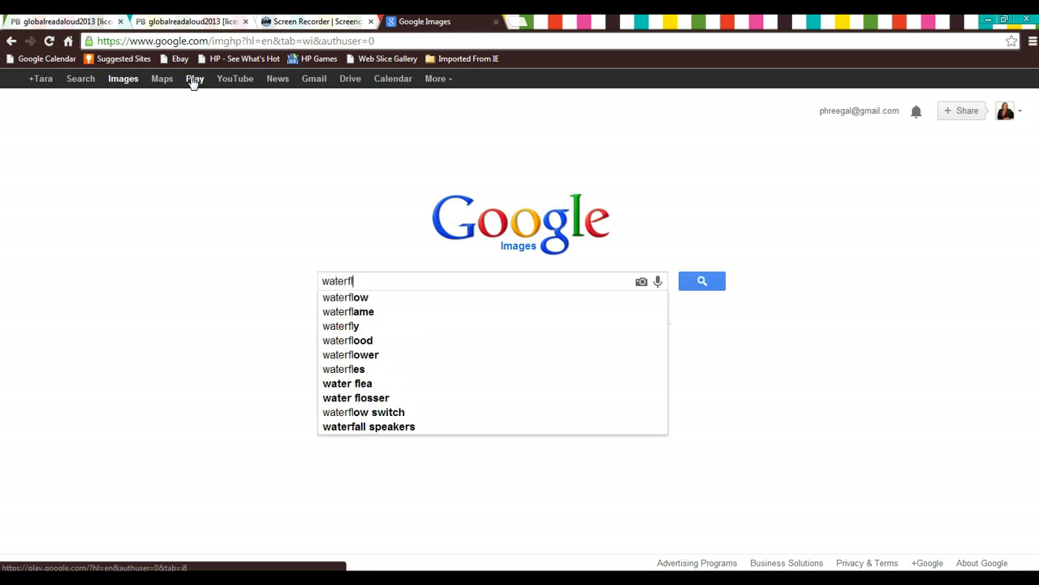
key("BackSpace")
Search images for 'waterfall', enlarge the fern waterfall photo, and bring up its context menu
type("all")
key("Return")
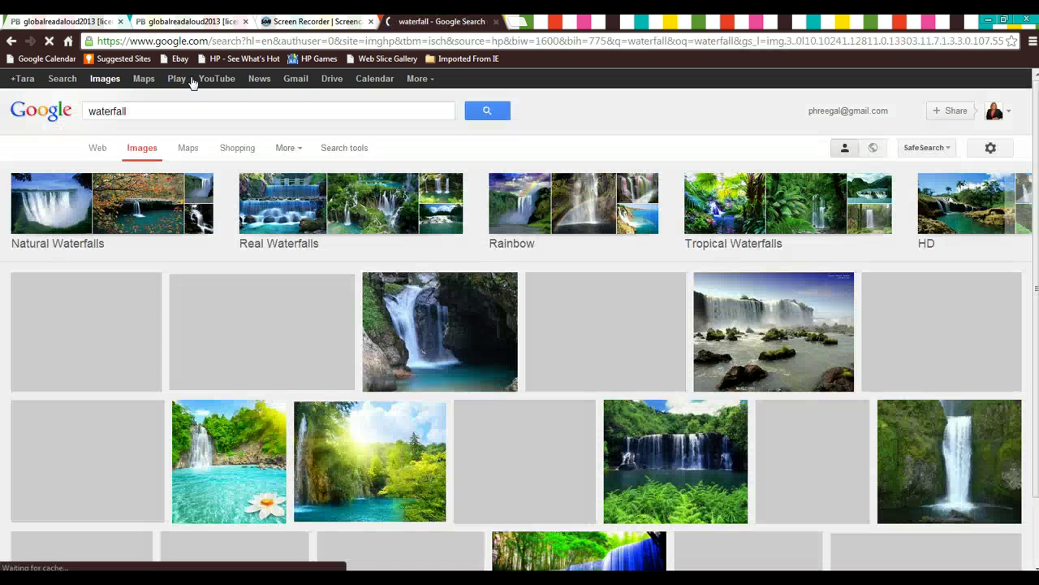
scroll(316, 316, "down", 1)
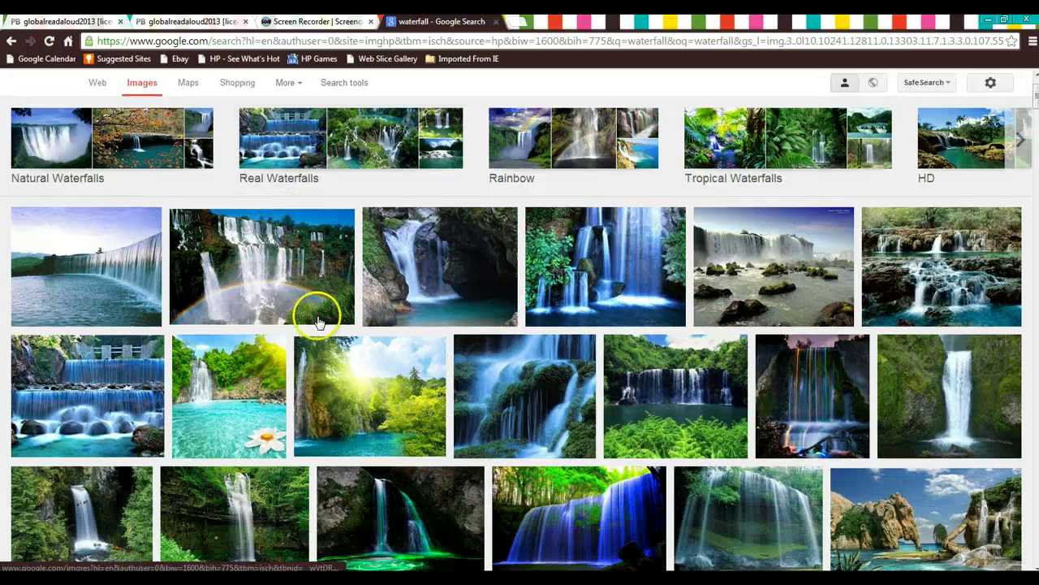
scroll(319, 322, "down", 1)
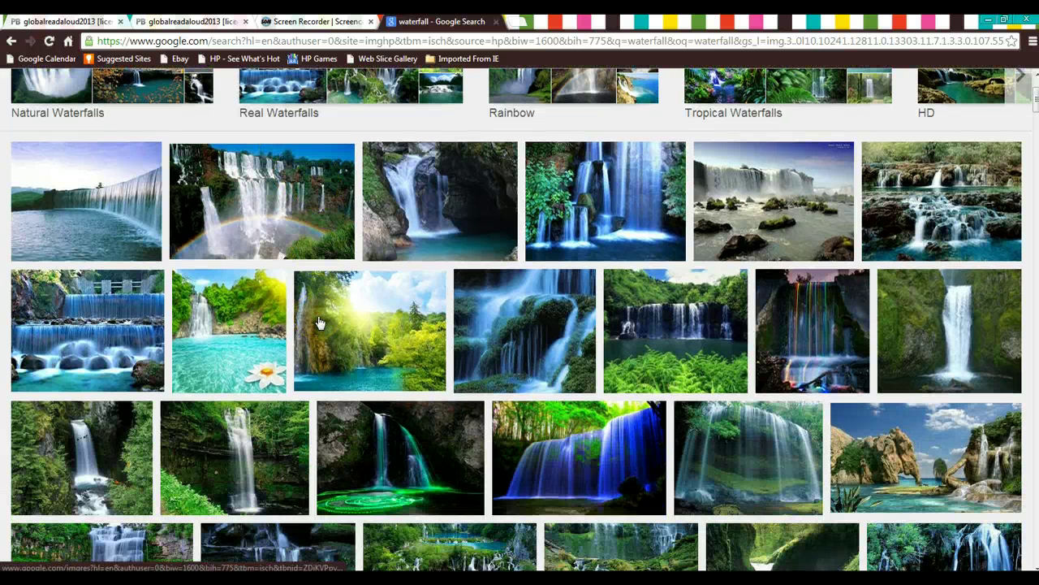
scroll(318, 323, "down", 1)
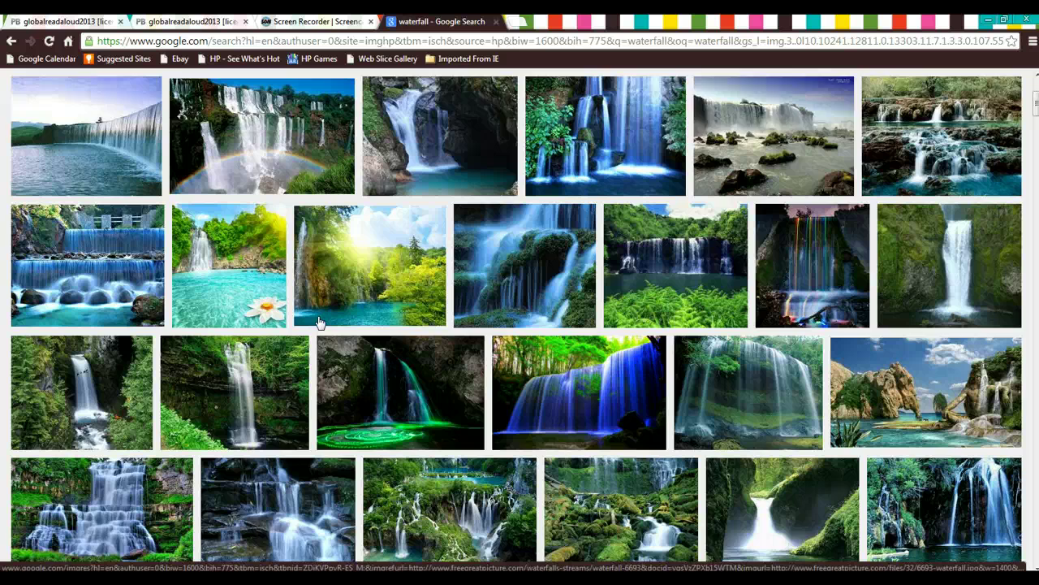
scroll(318, 323, "down", 1)
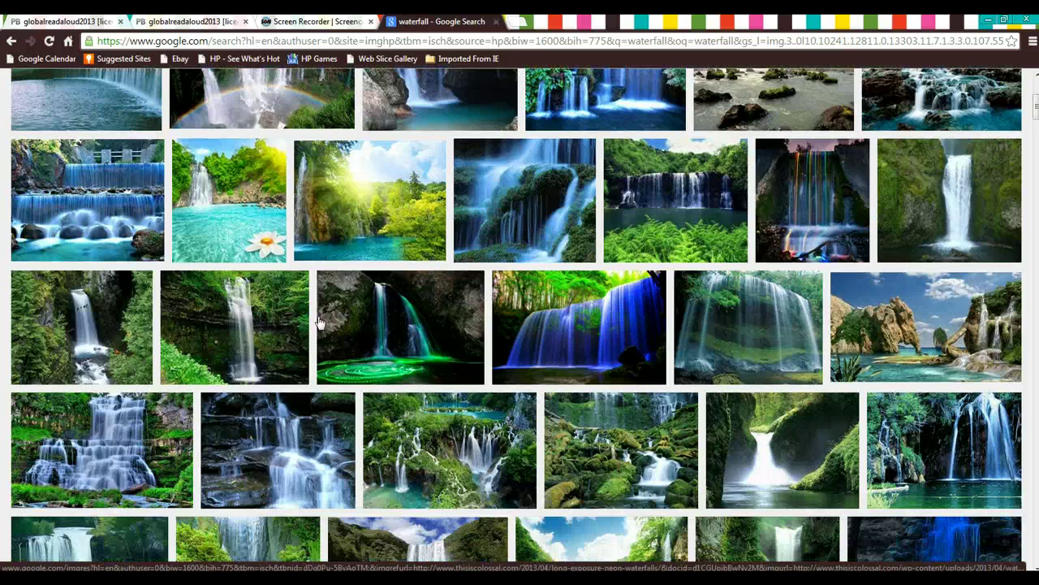
scroll(319, 322, "up", 1)
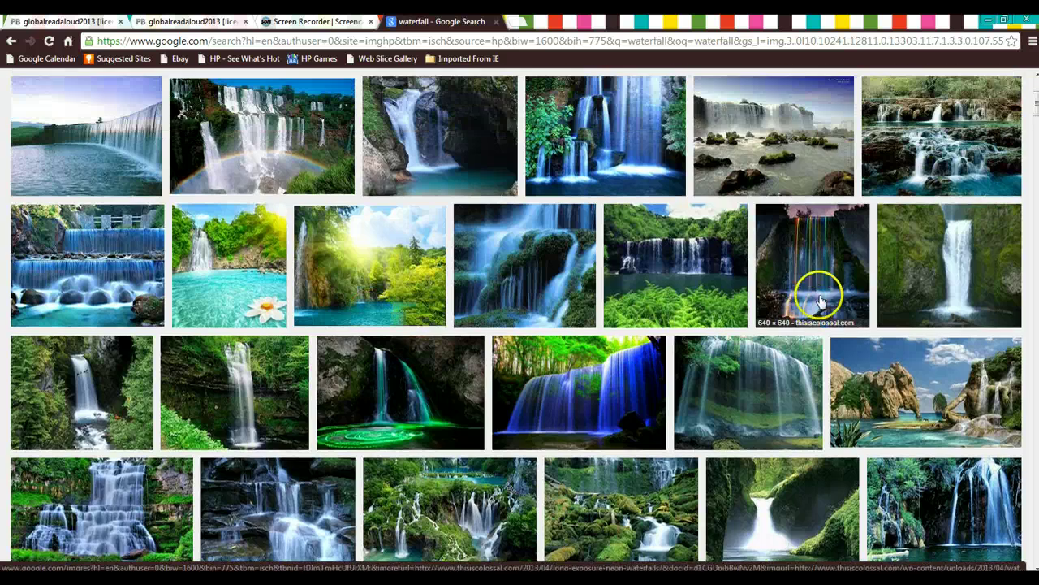
left_click(696, 246)
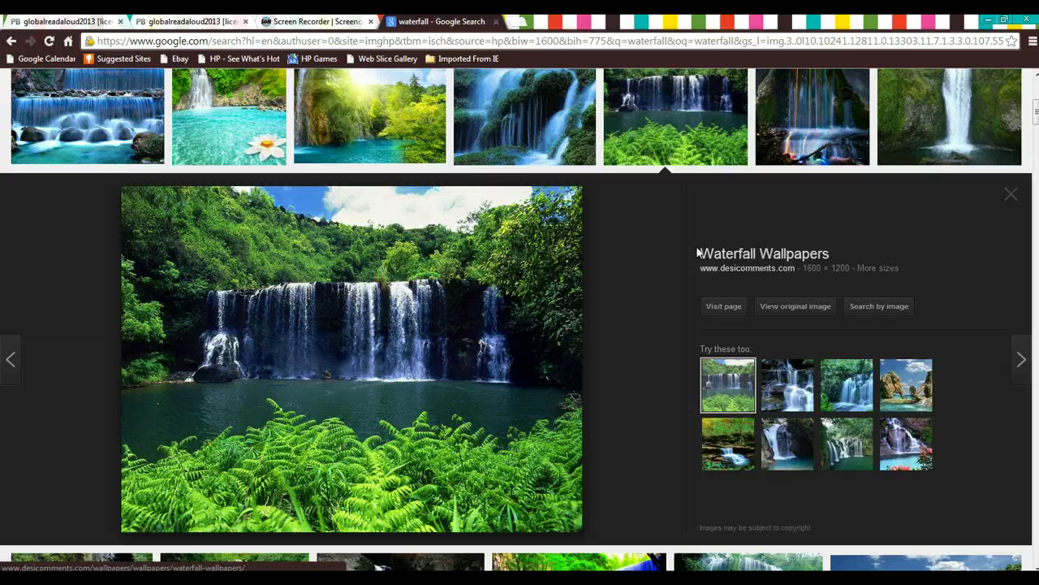
right_click(358, 349)
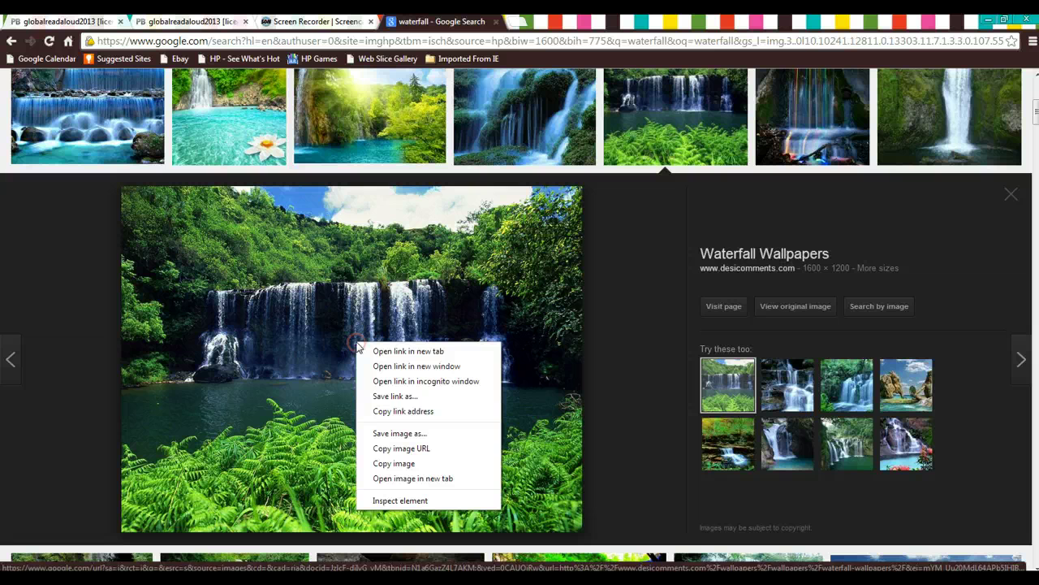
Save the waterfall image to Downloads as 'Tara's waterfall.jpg'
left_click(395, 433)
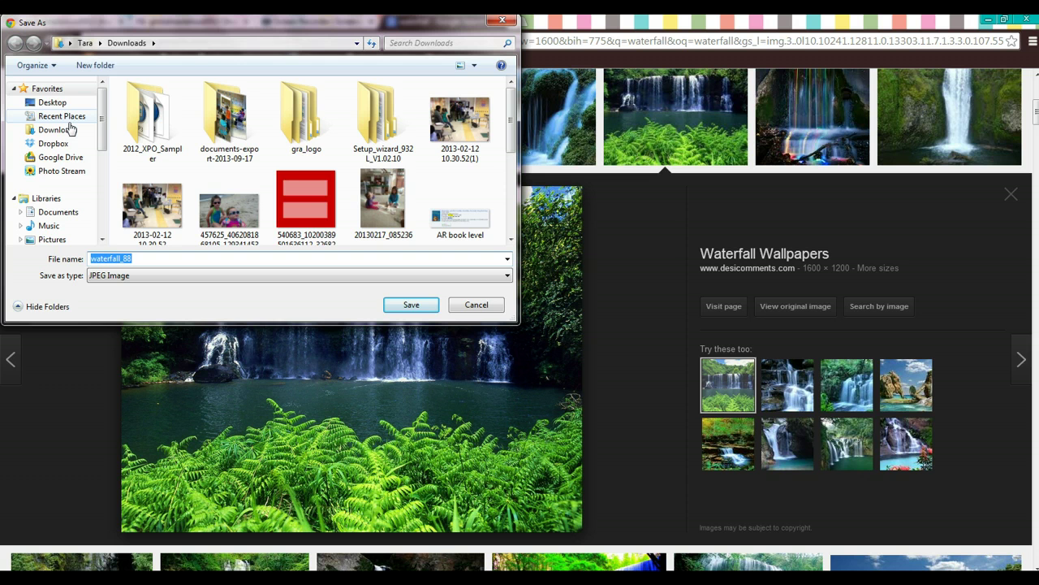
left_click(71, 128)
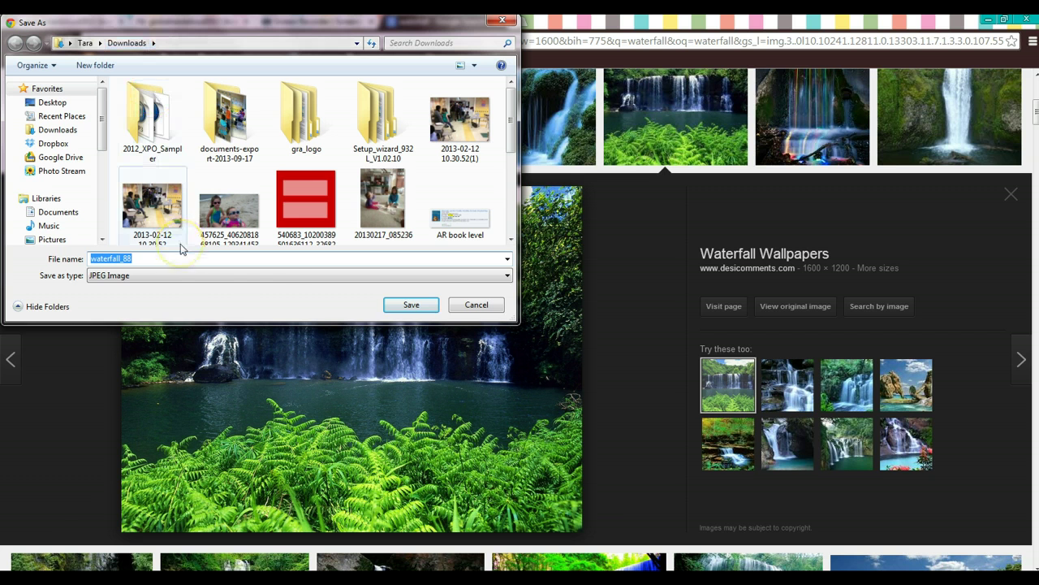
type("Tara's")
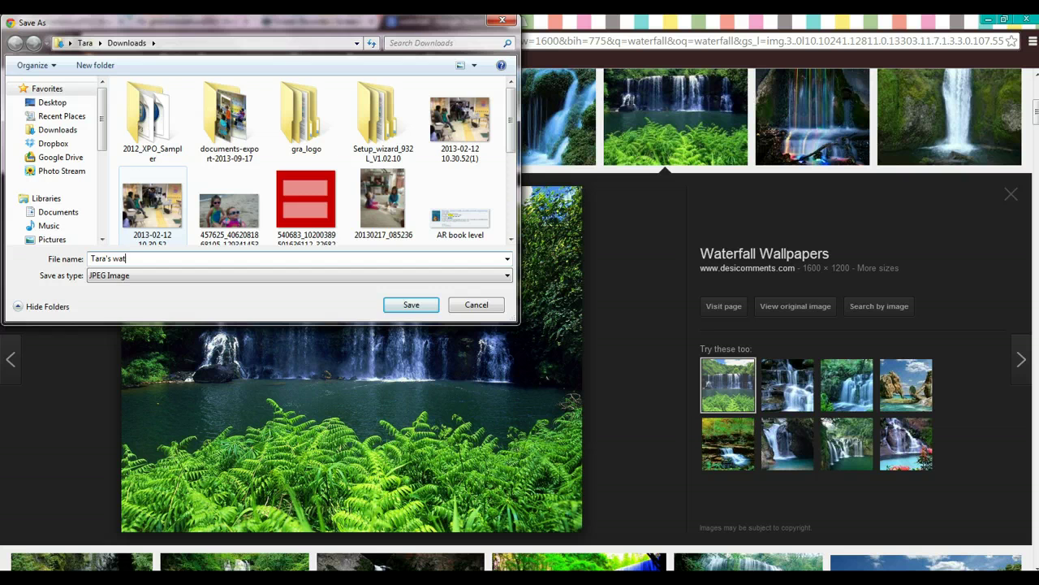
key("Return")
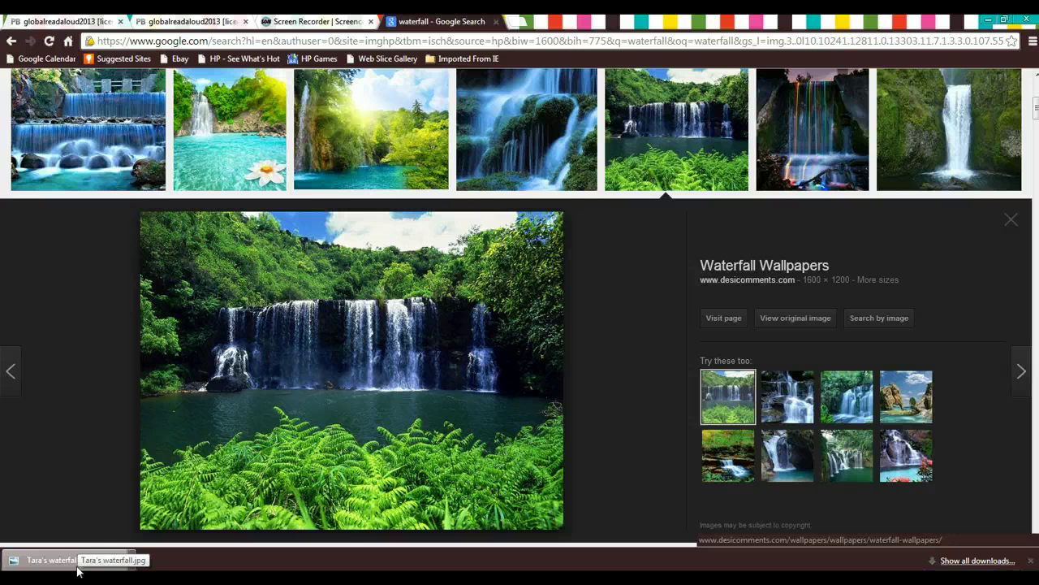
Back in the wiki, open Journals > Against the Odds > Accomplishing the Ropes Course
left_click(189, 23)
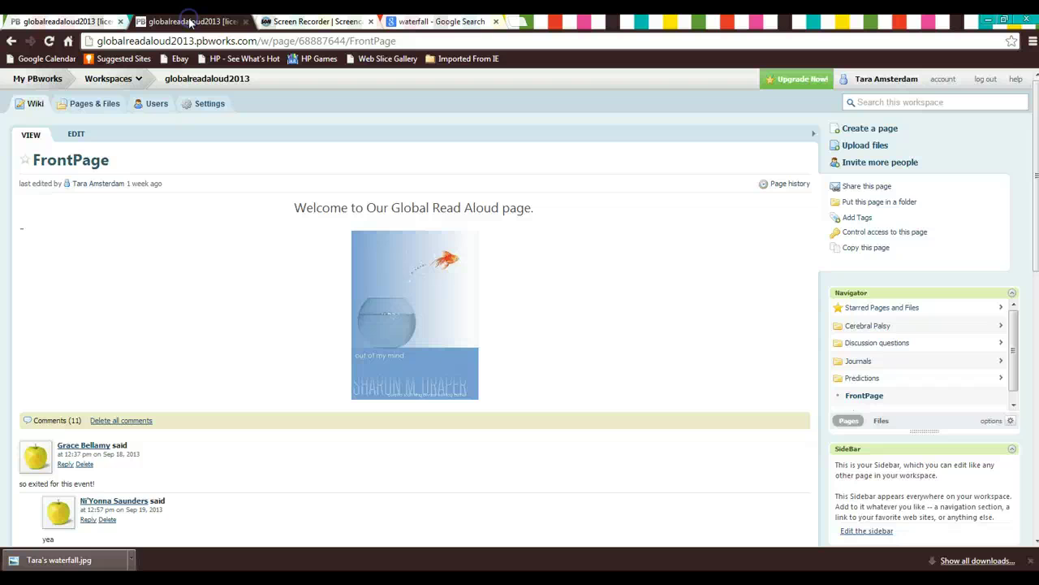
left_click(866, 366)
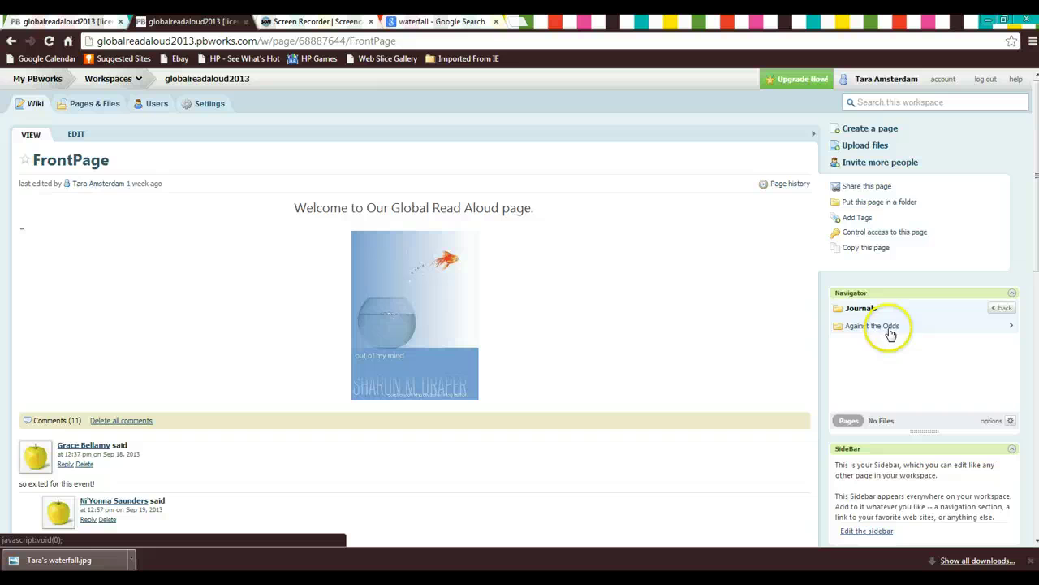
left_click(876, 328)
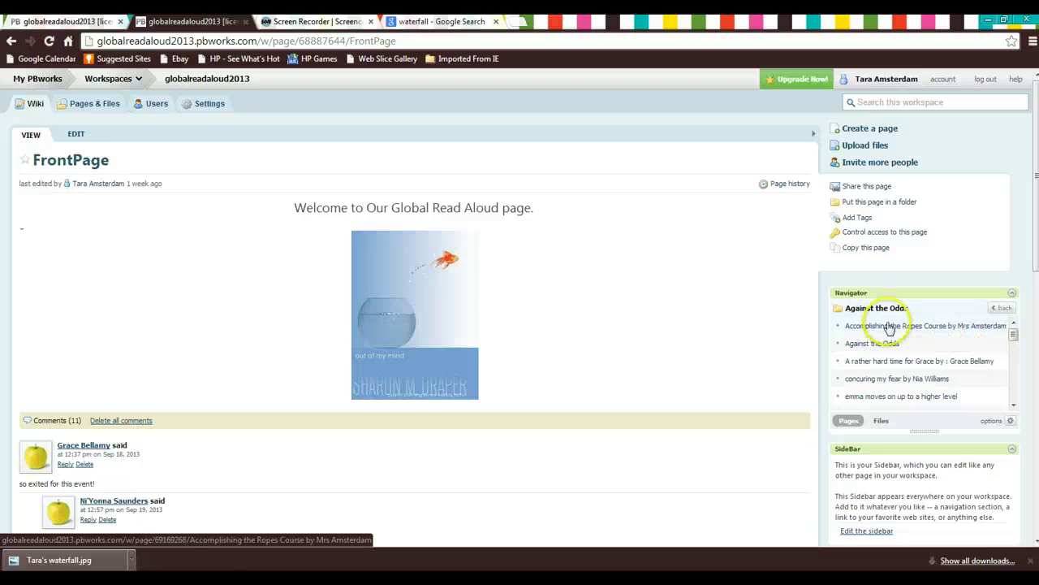
left_click(889, 327)
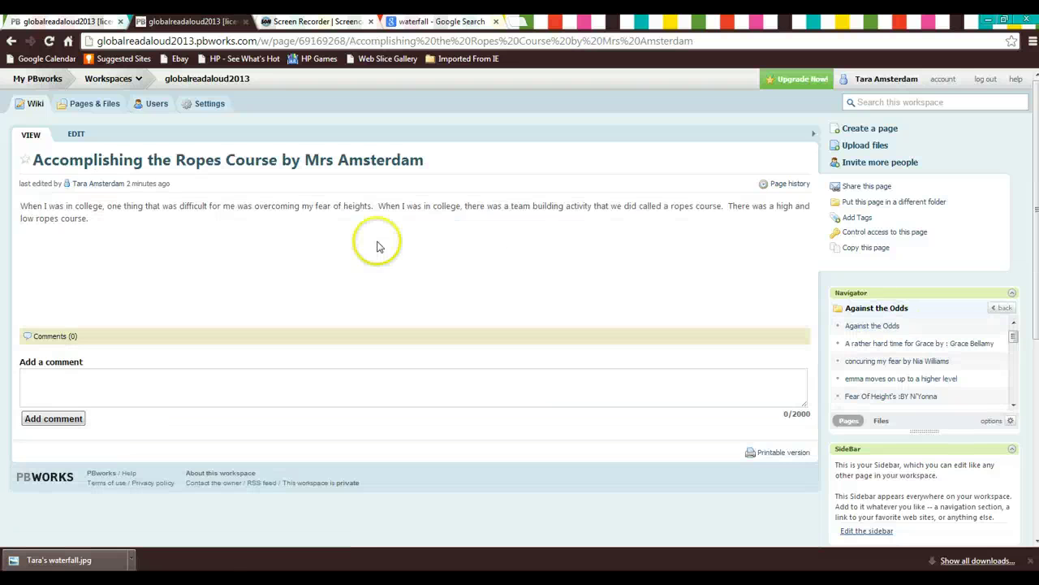
Edit the page, add a new line below the paragraph, and list the Images and files
left_click(78, 135)
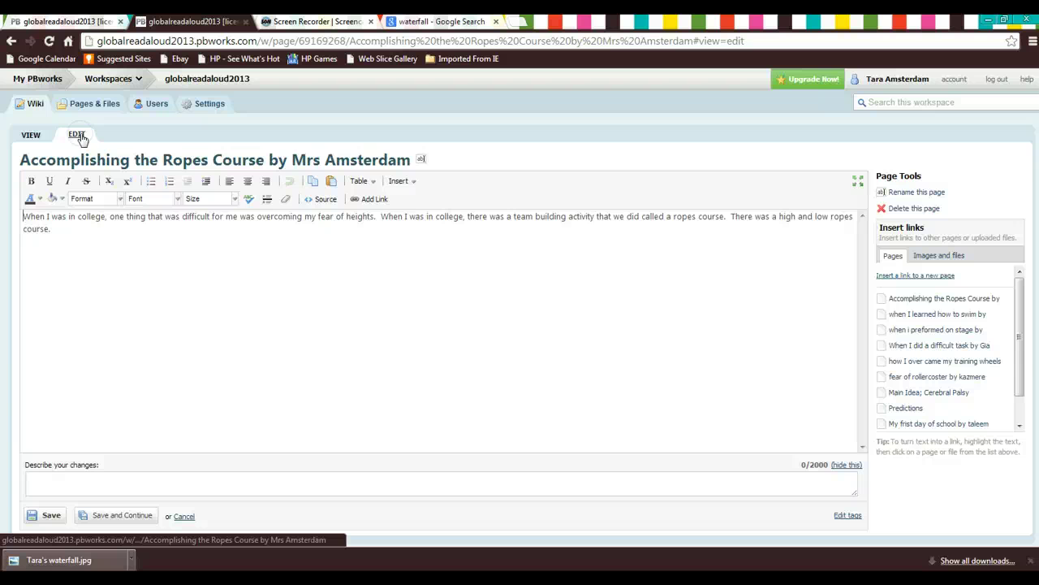
left_click(56, 231)
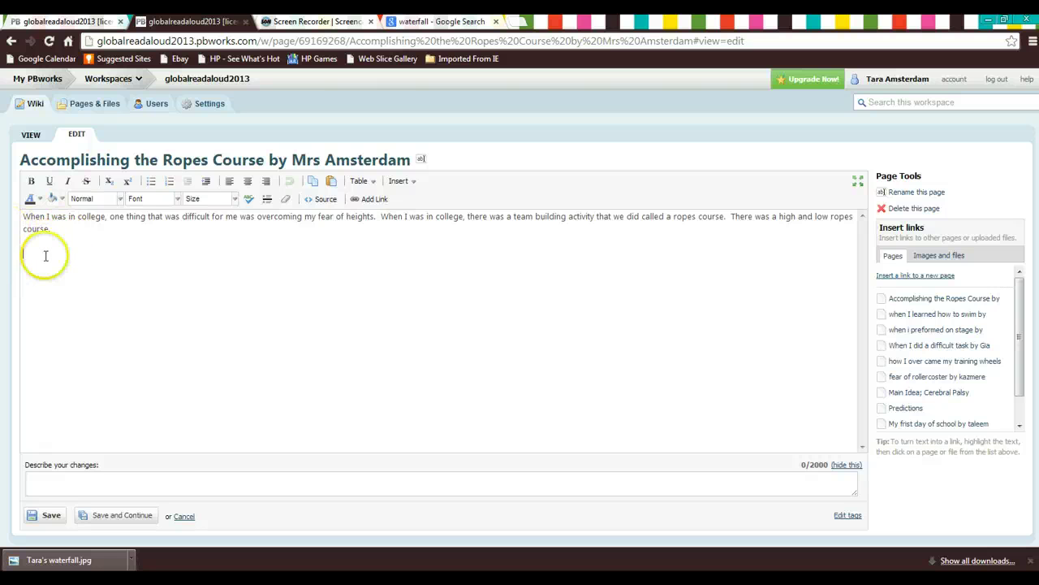
left_click(35, 252)
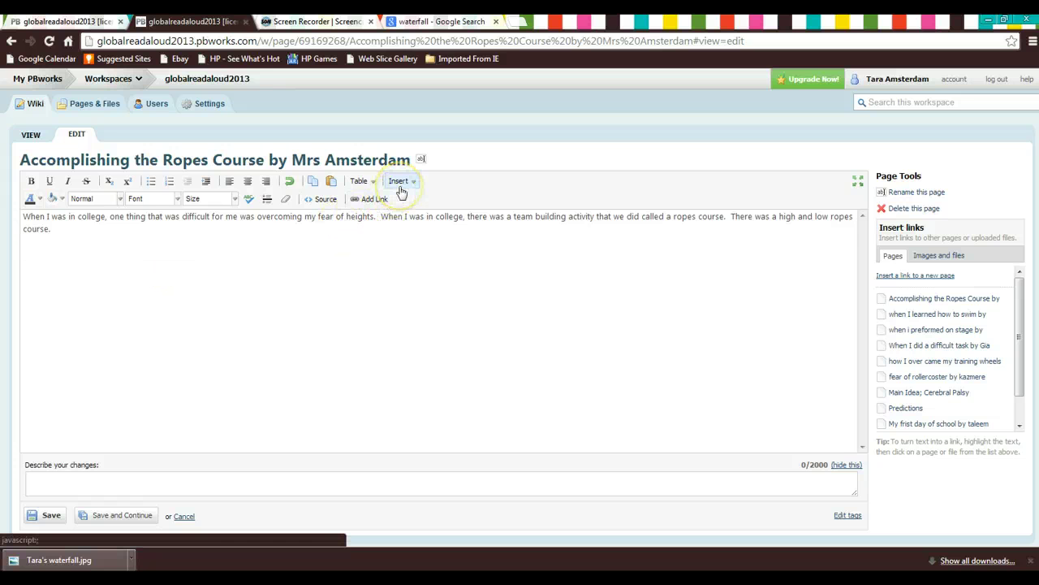
left_click(944, 259)
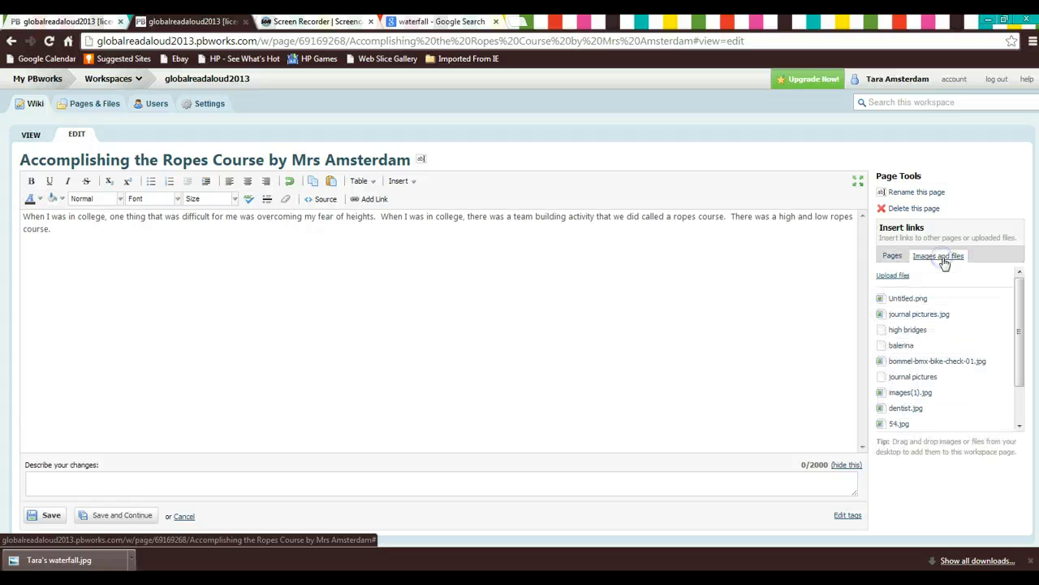
Upload 'Tara's waterfall.jpg' from the Downloads folder to the workspace
left_click(895, 276)
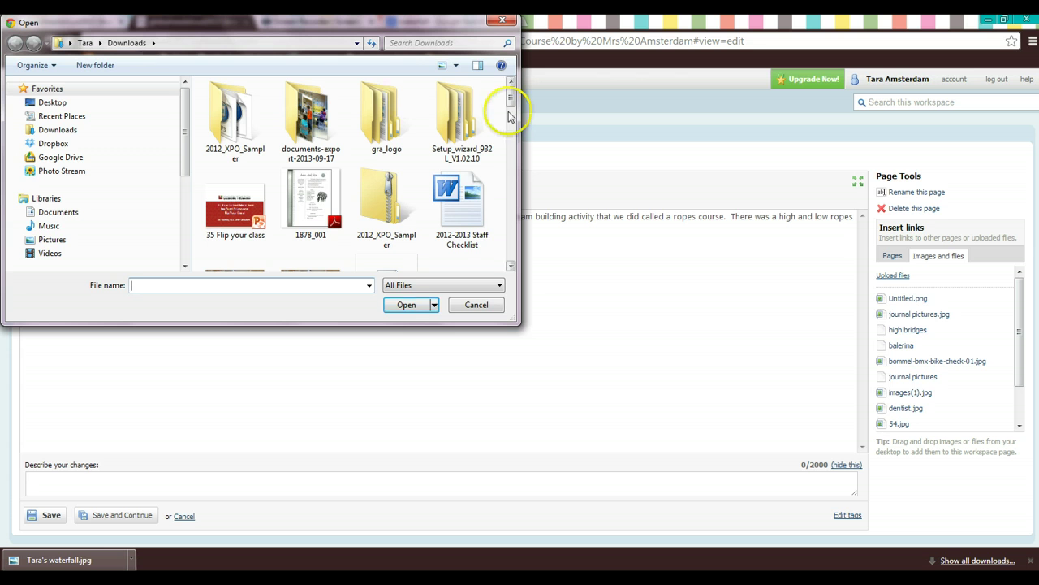
left_click_drag(512, 100, 525, 232)
double_click(395, 257)
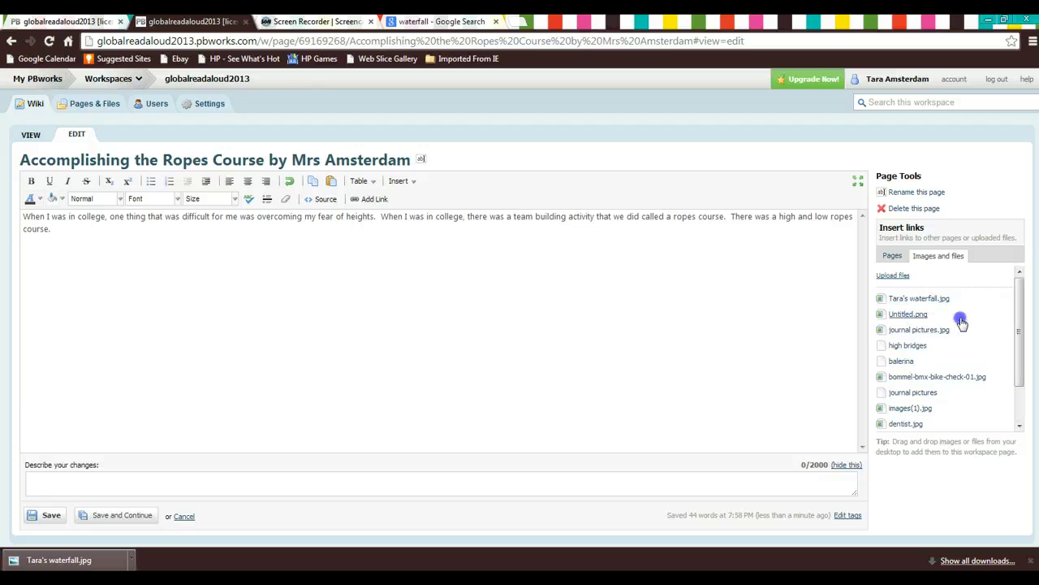
Insert 'Tara's waterfall.jpg' from the files list at the new line below the paragraph
mouse_move(961, 321)
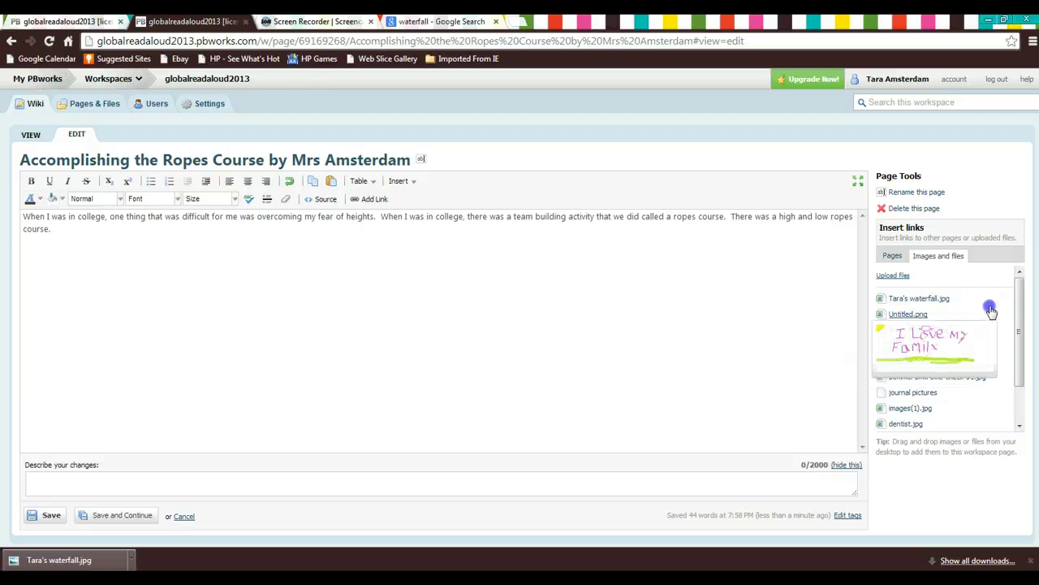
left_click(939, 299)
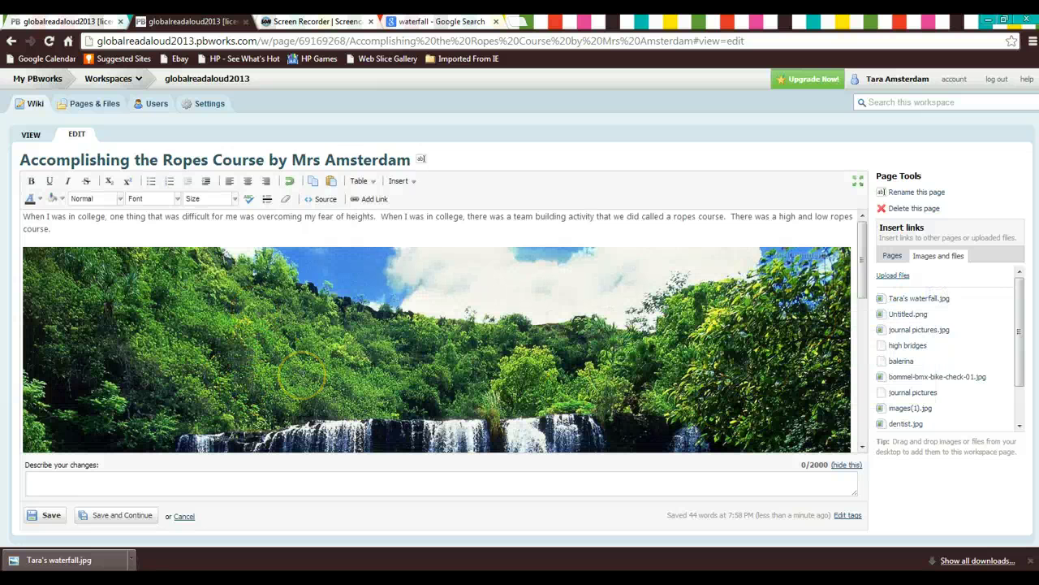
scroll(302, 374, "down", 8)
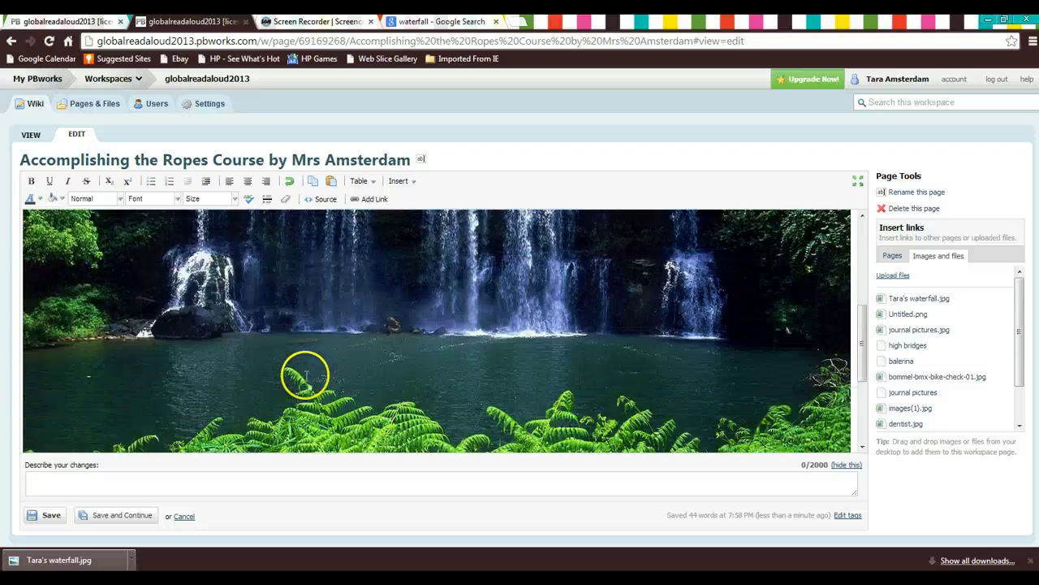
scroll(408, 365, "up", 8)
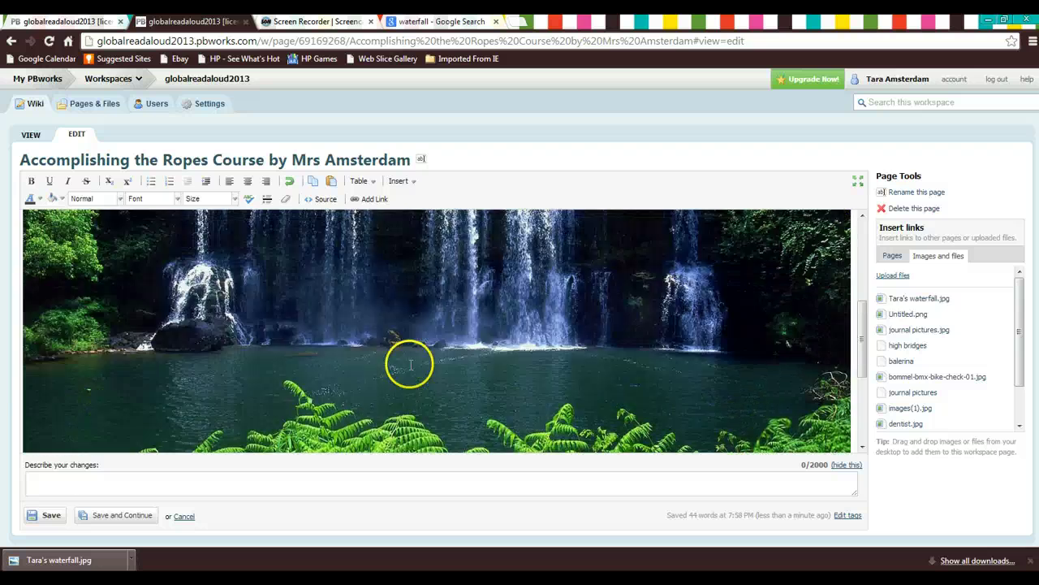
Select the waterfall photo and drag its resize handle until it is about 348 px wide
left_click(418, 278)
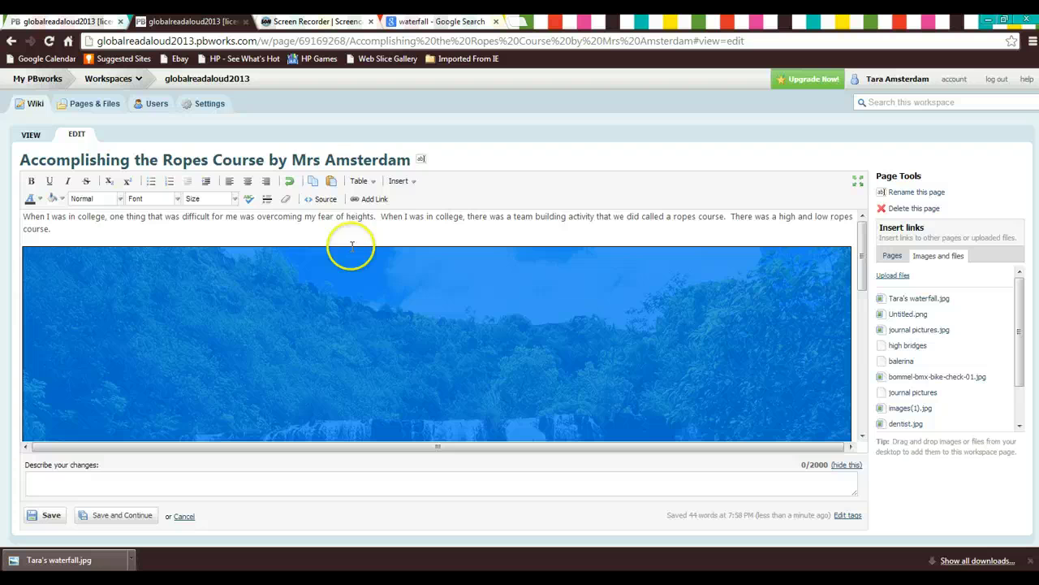
scroll(504, 360, "down", 5)
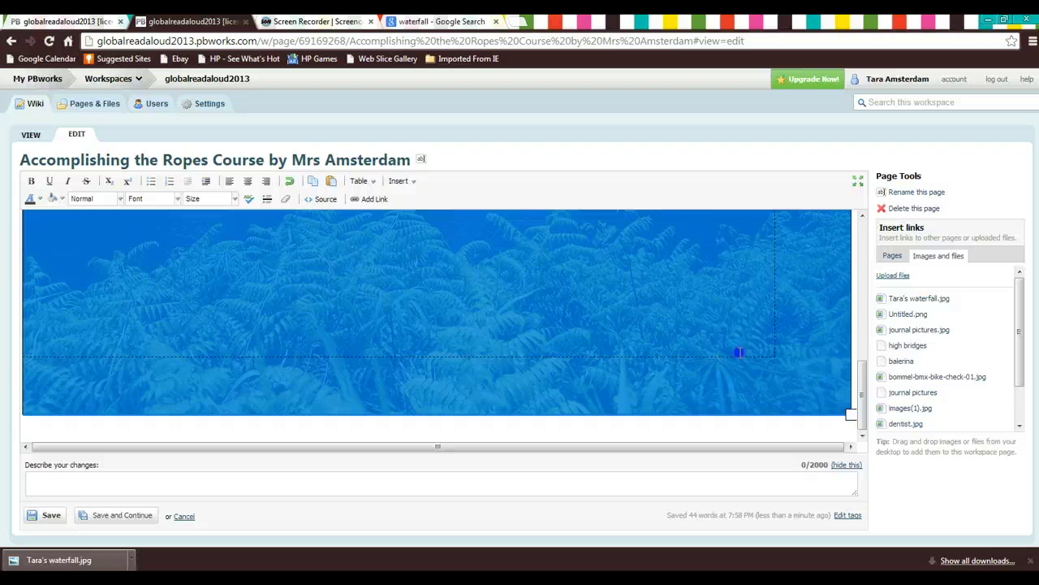
left_click_drag(517, 238, 589, 396)
scroll(747, 383, "up", 2)
scroll(747, 382, "down", 2)
left_click_drag(424, 264, 403, 251)
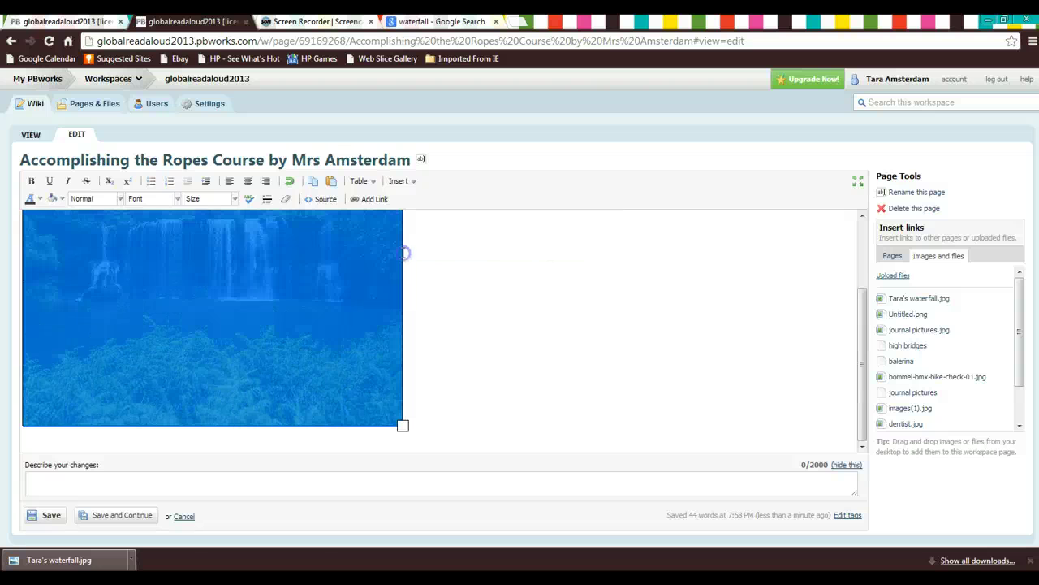
left_click_drag(401, 424, 348, 370)
left_click_drag(305, 305, 305, 305)
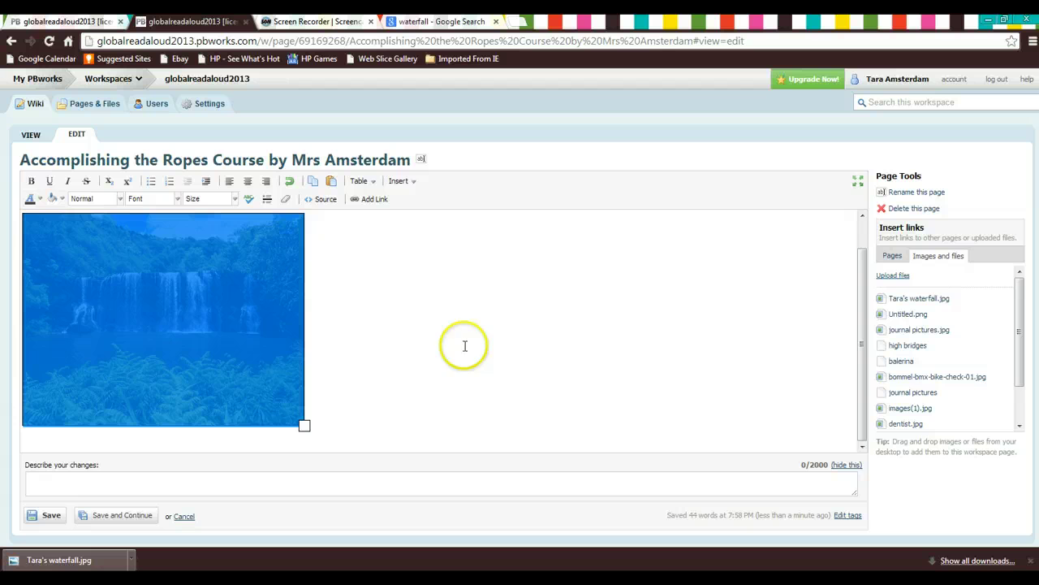
Deselect the resized photo and save the journal page
left_click(505, 335)
scroll(462, 348, "up", 1)
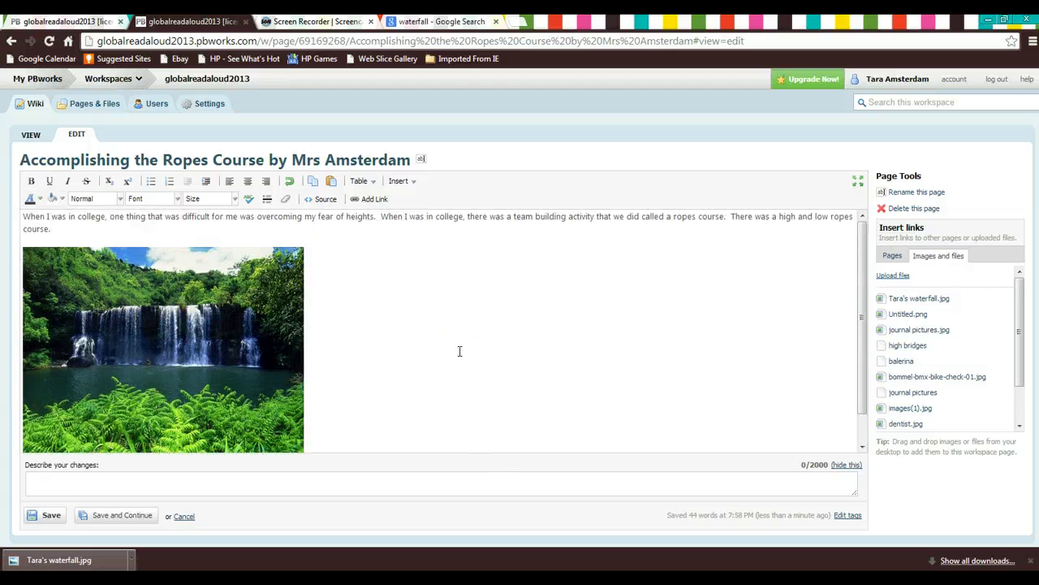
left_click(51, 516)
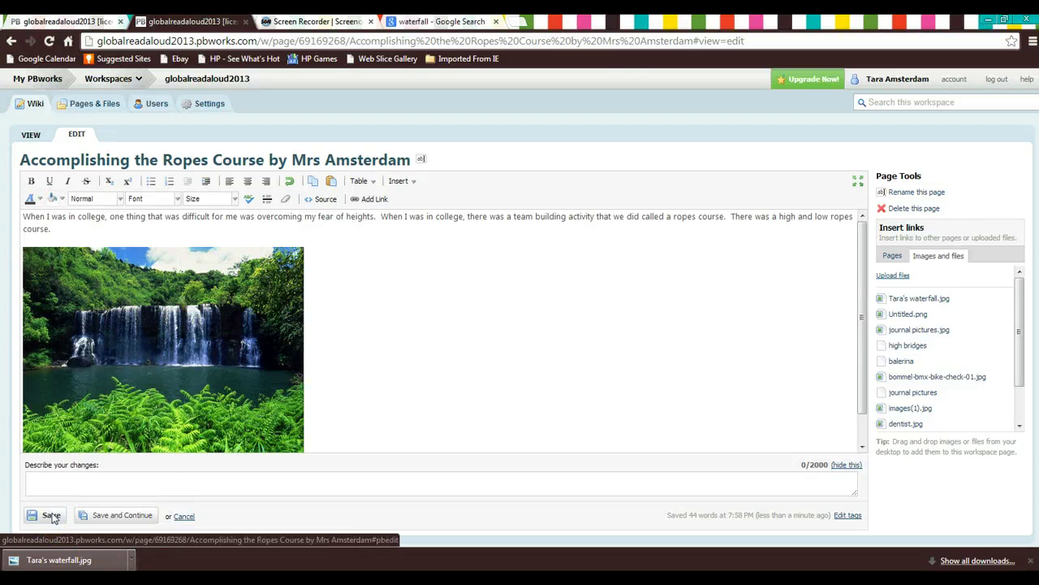